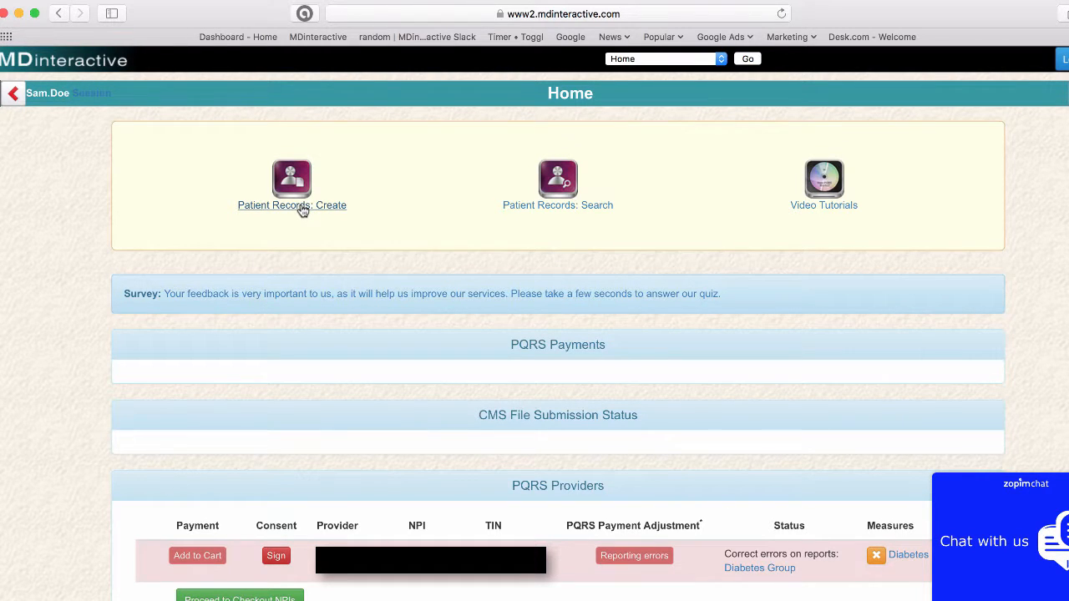
- Start a new patient record and choose Preventive Care Measures Group v8 as its PQRS measure set
{"action": "left_click", "coordinate": [302, 211]}
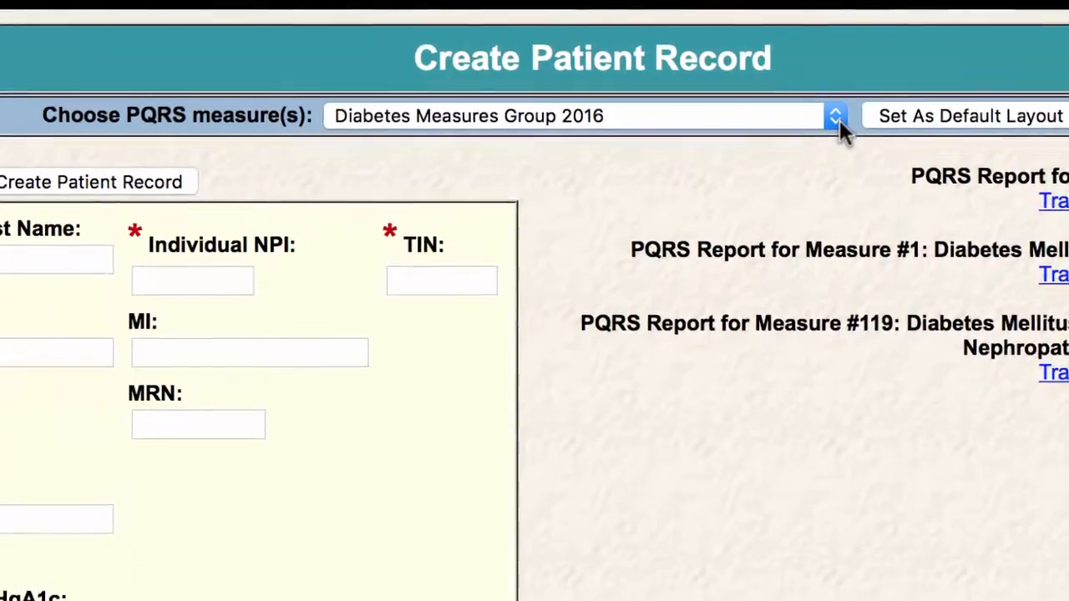
{"action": "left_click", "coordinate": [840, 125]}
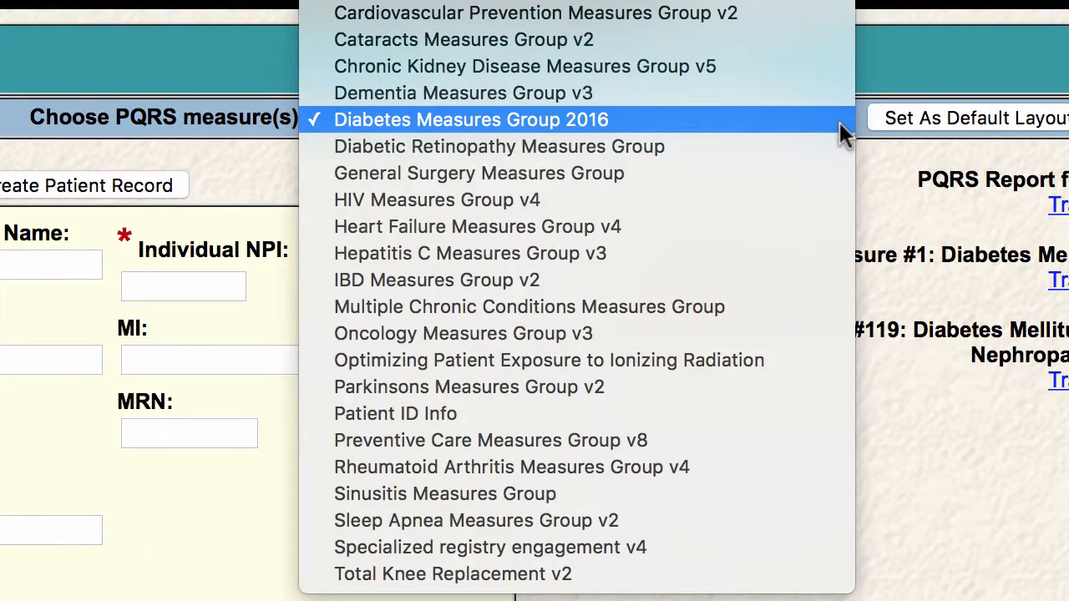
{"action": "left_click", "coordinate": [751, 428]}
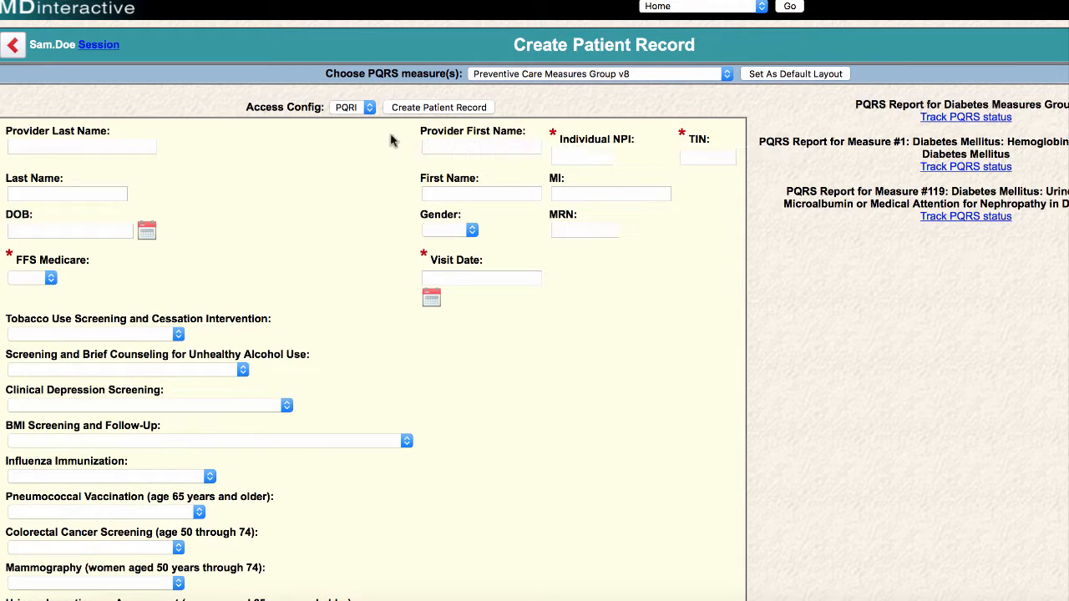
- Enter the provider's last name, first name, individual NPI and TIN
{"action": "left_click", "coordinate": [116, 144]}
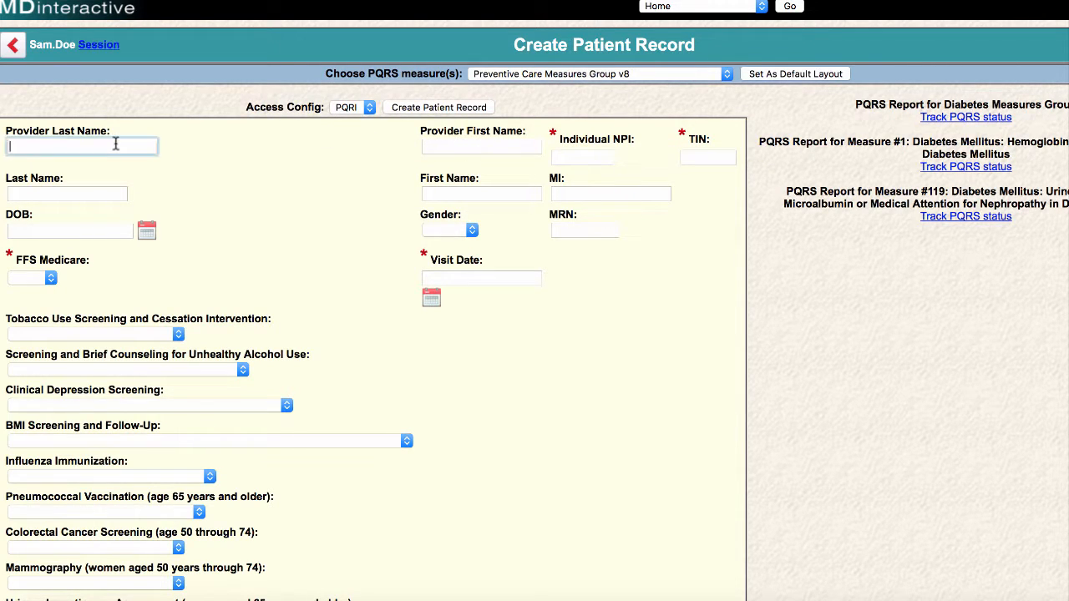
{"action": "type", "text": "Doe"}
{"action": "key", "text": "Tab"}
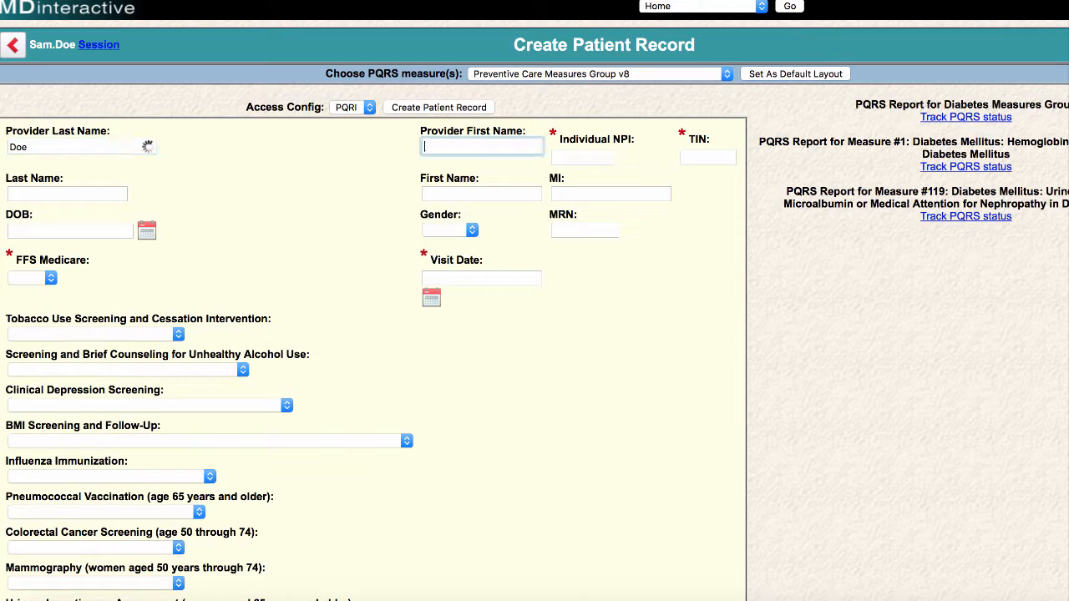
{"action": "type", "text": "Sam"}
{"action": "key", "text": "Tab"}
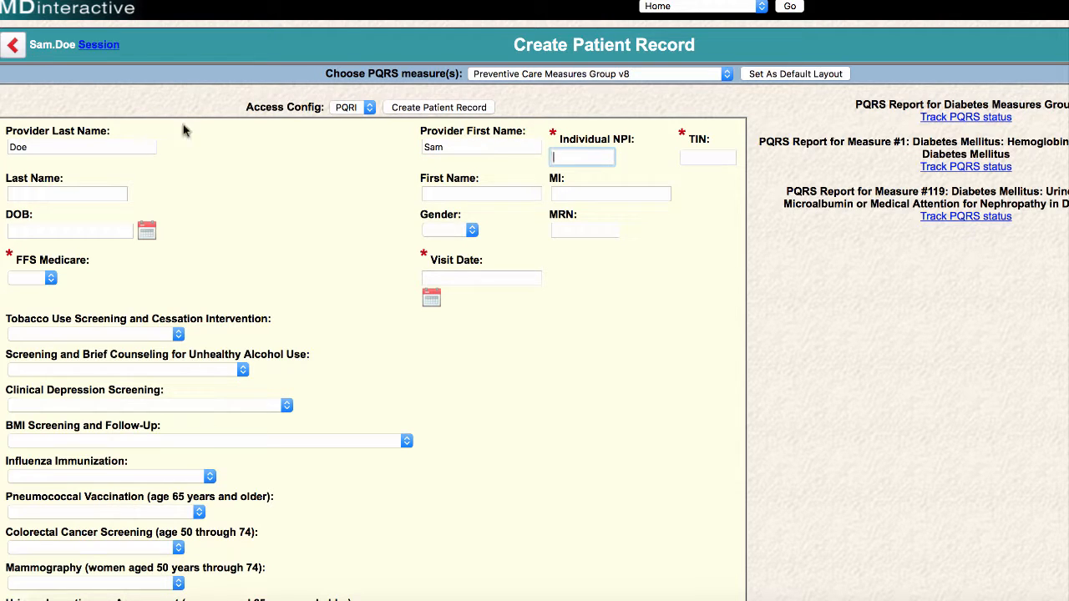
{"action": "type", "text": "123456789"}
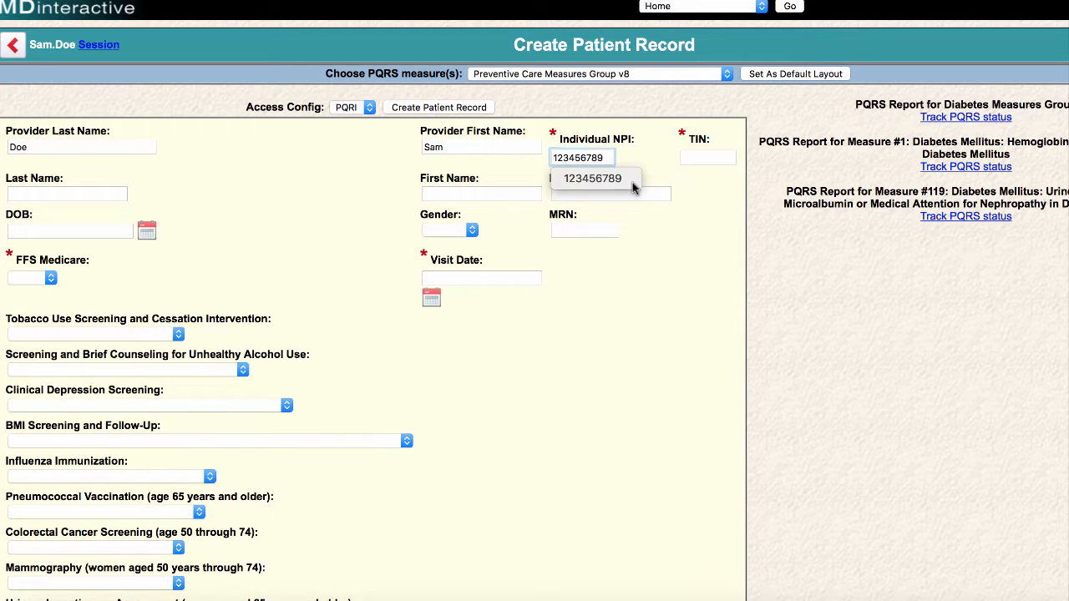
{"action": "key", "text": "Tab"}
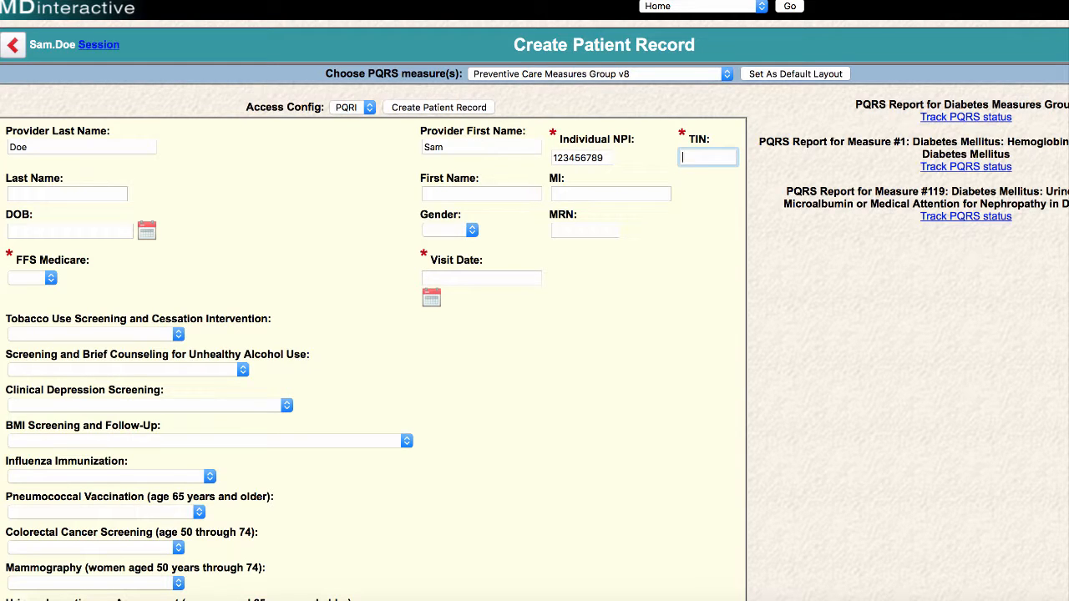
{"action": "type", "text": "123456789"}
- Enter the patient's last and first name, leaving the middle initial blank
{"action": "left_click", "coordinate": [92, 190]}
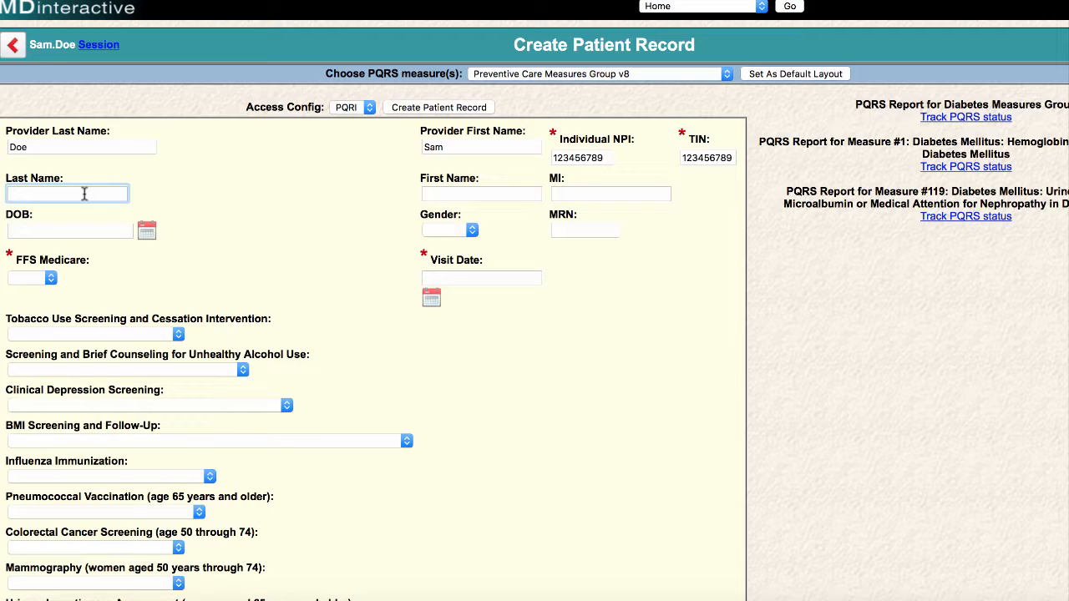
{"action": "type", "text": "Smith"}
{"action": "key", "text": "Tab"}
{"action": "type", "text": "Jill"}
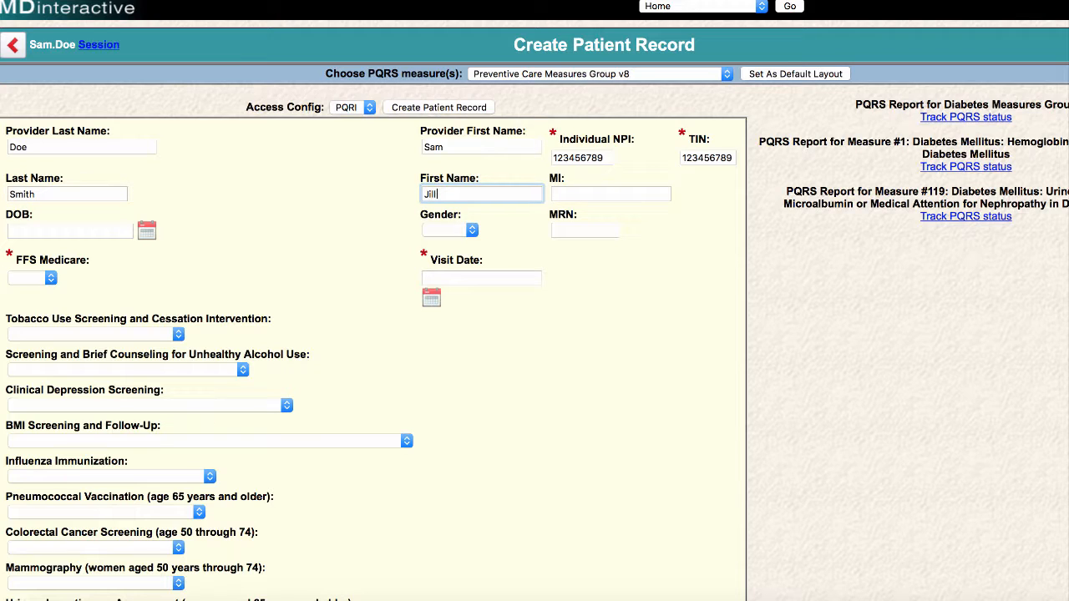
{"action": "key", "text": "Tab"}
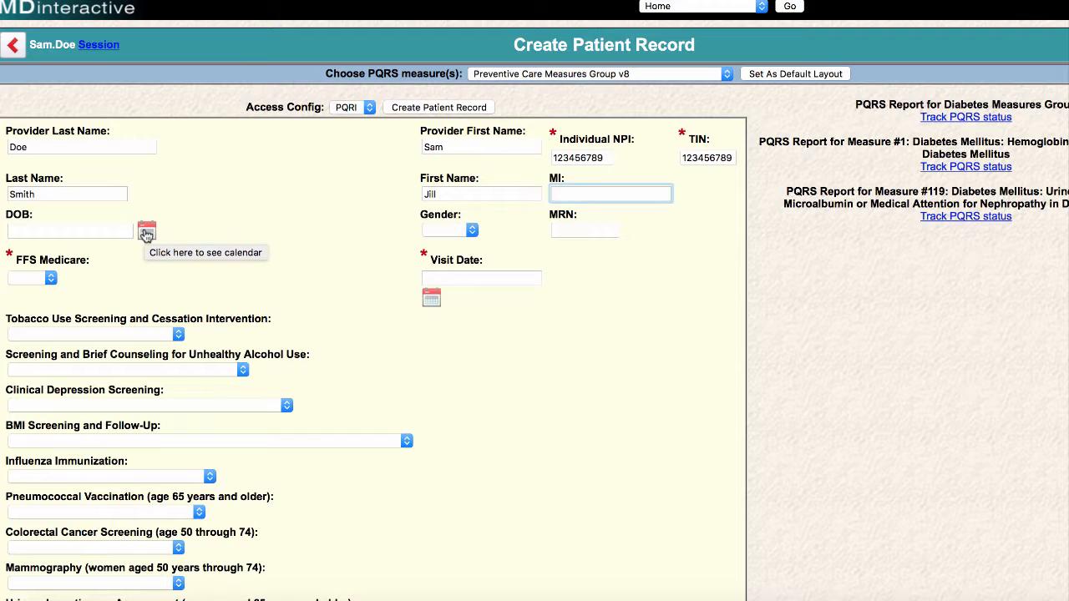
- Fill in the patient's date of birth and look at that date in its calendar
{"action": "left_click", "coordinate": [78, 231]}
{"action": "type", "text": "0"}
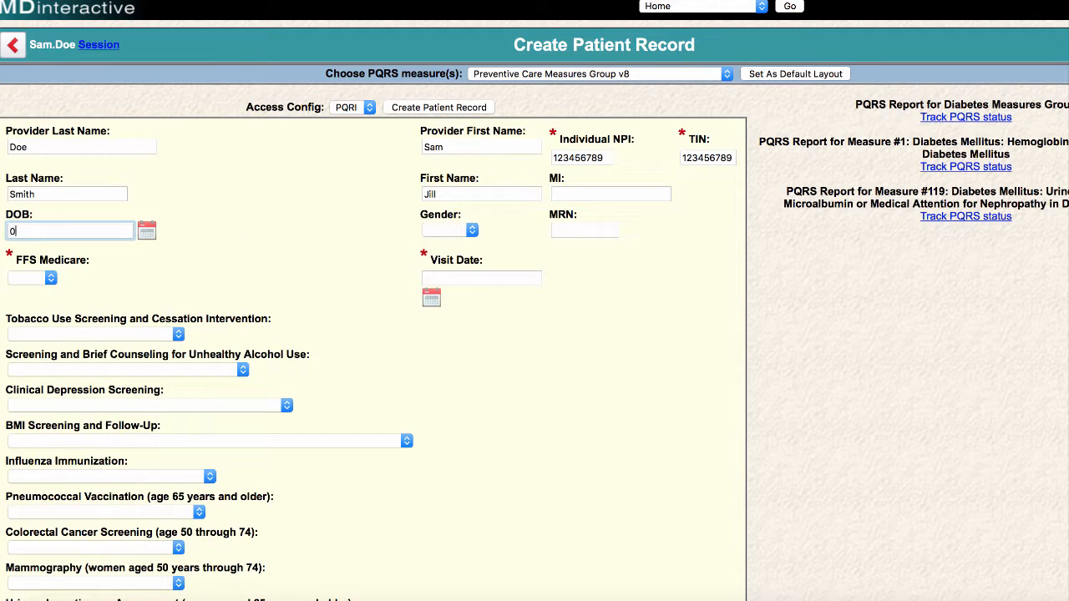
{"action": "type", "text": "3/"}
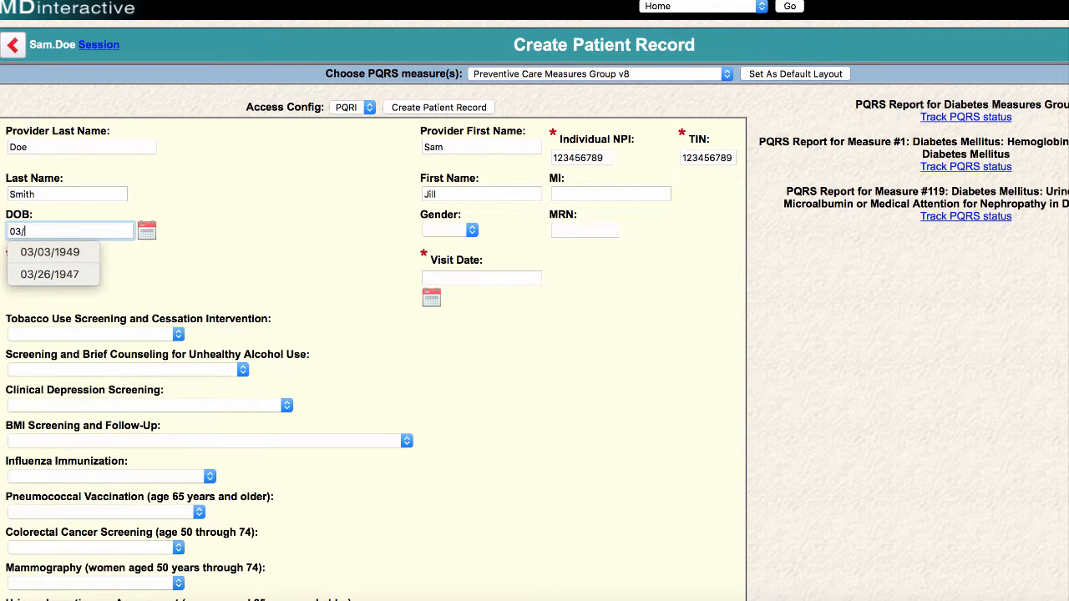
{"action": "type", "text": "26/1"}
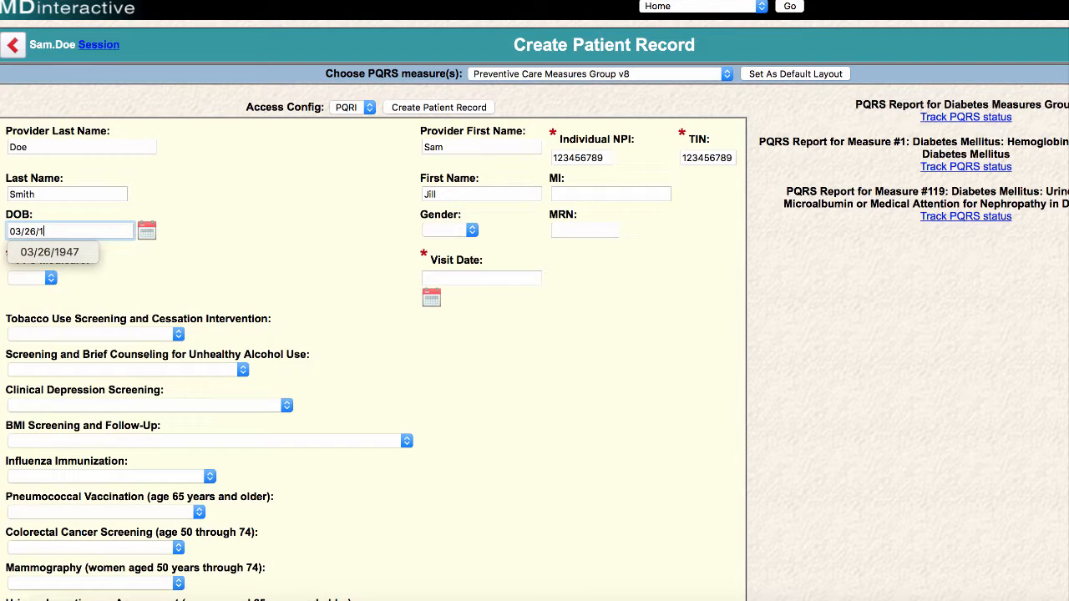
{"action": "type", "text": "947"}
{"action": "left_click", "coordinate": [147, 237]}
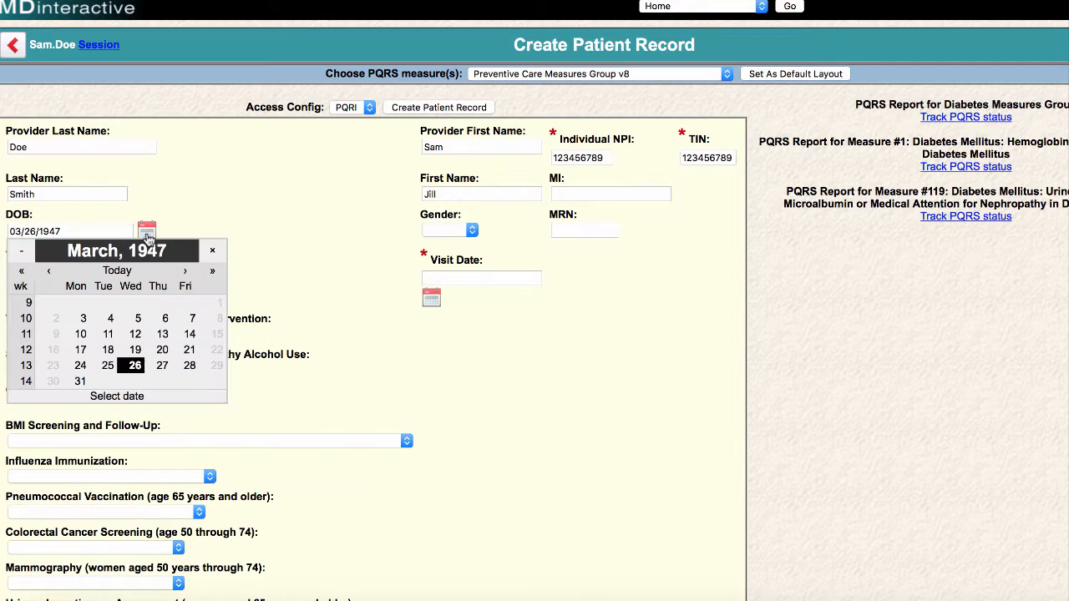
{"action": "left_click", "coordinate": [192, 221]}
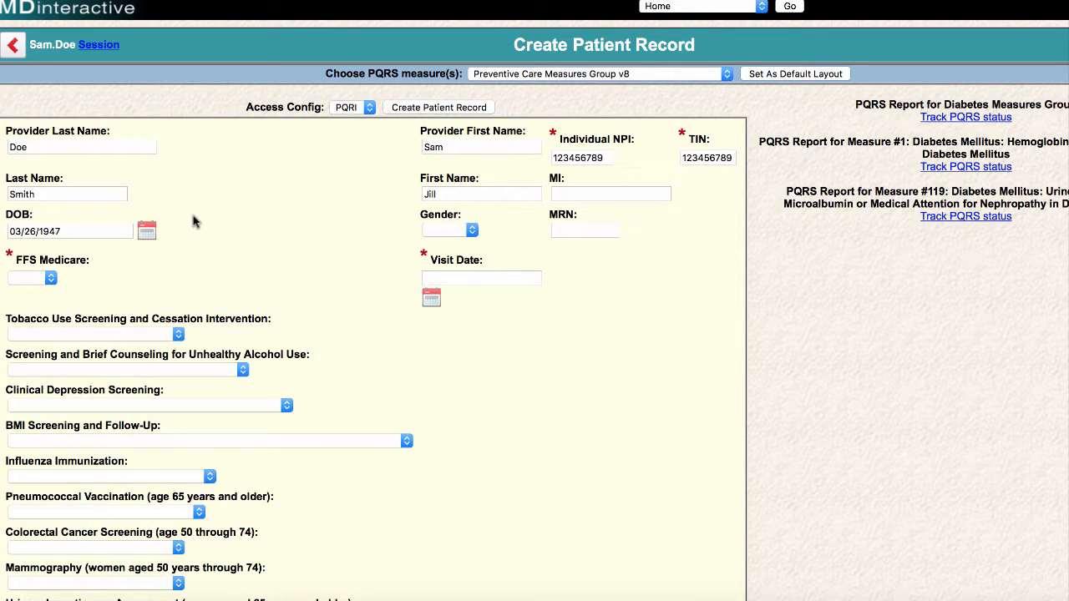
- Set the patient's gender to Female and FFS Medicare to Yes
{"action": "left_click", "coordinate": [472, 231]}
{"action": "left_click", "coordinate": [468, 249]}
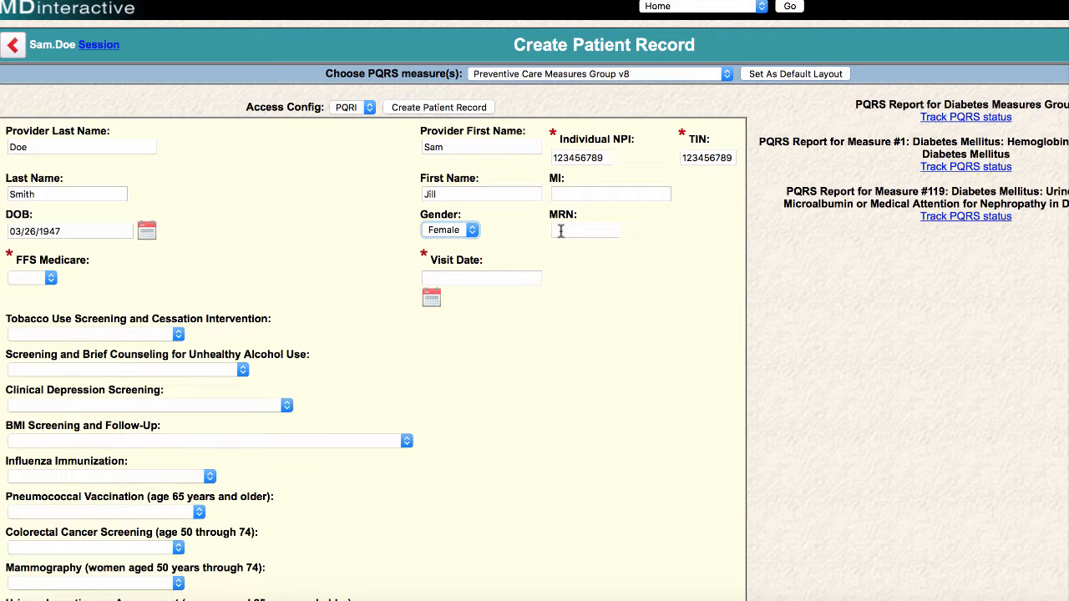
{"action": "mouse_move", "coordinate": [554, 227]}
{"action": "left_click", "coordinate": [50, 278]}
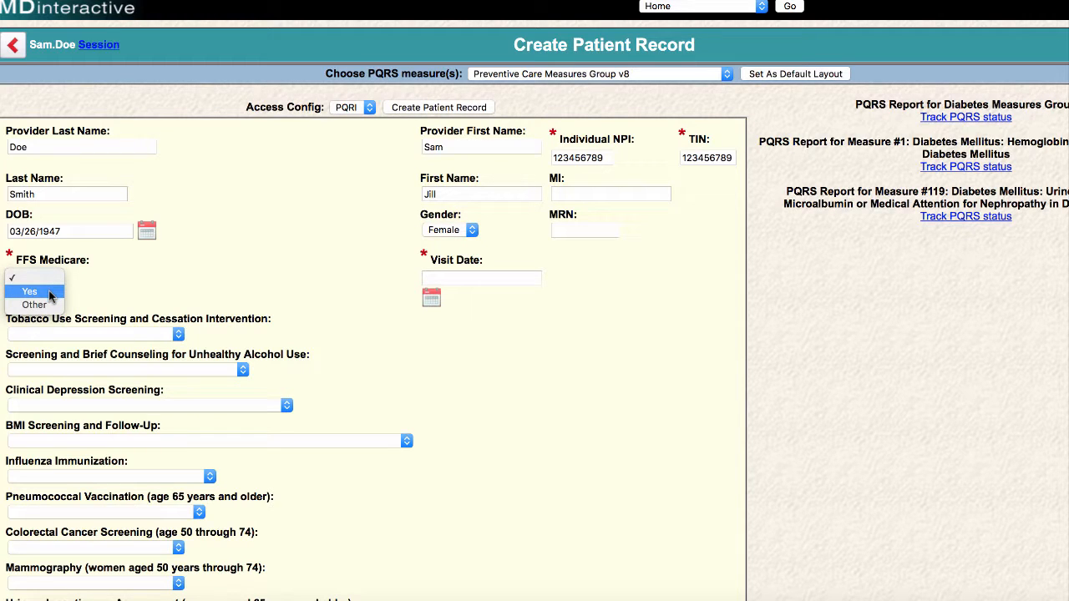
{"action": "left_click", "coordinate": [50, 296]}
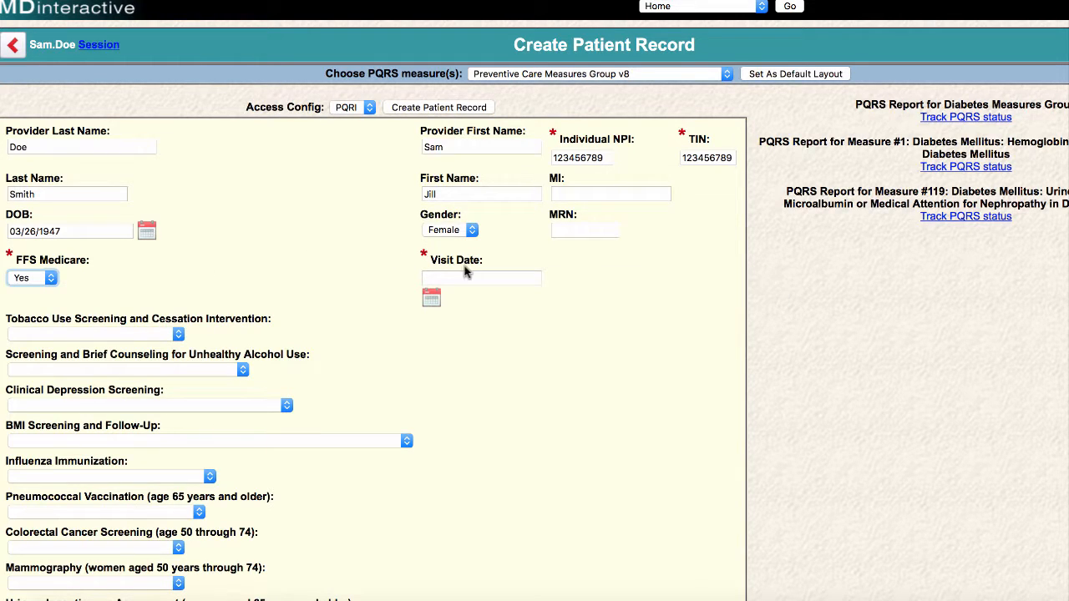
- Set the visit date to 08/11/2016
{"action": "left_click", "coordinate": [436, 278]}
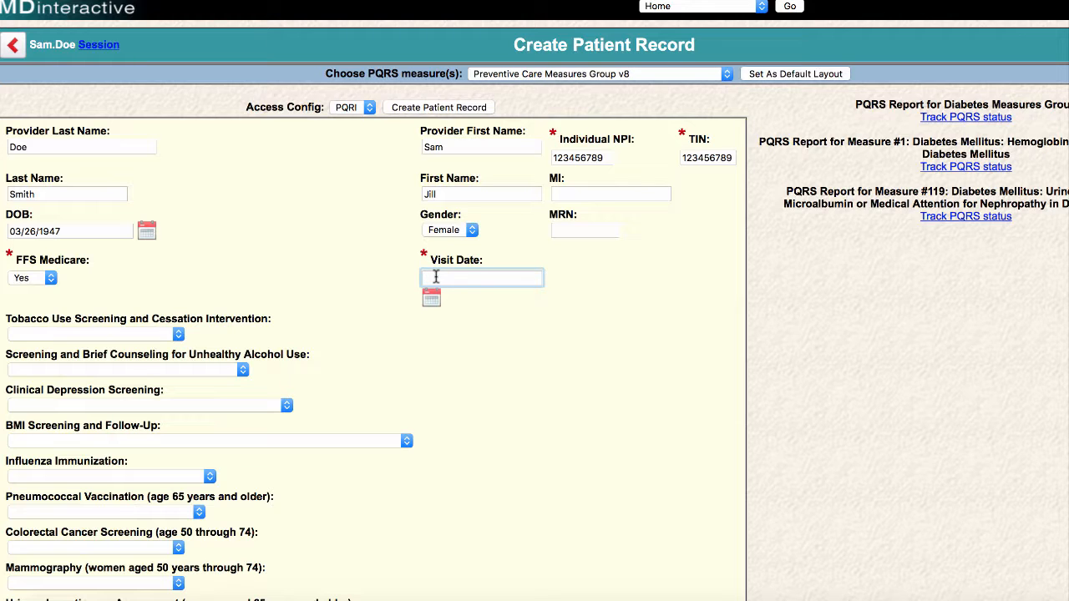
{"action": "left_click", "coordinate": [432, 300]}
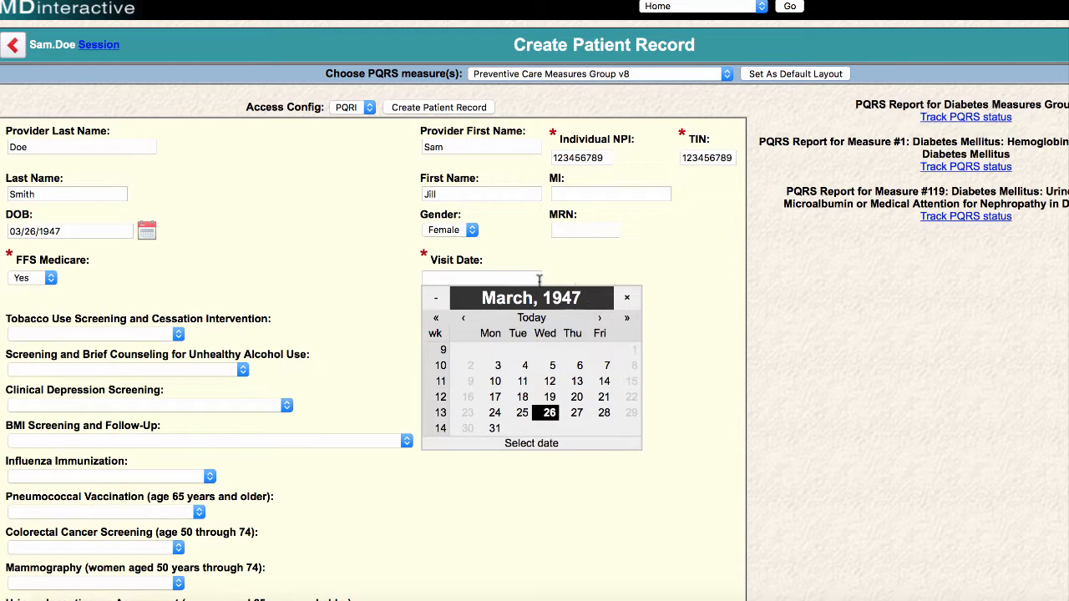
{"action": "left_click", "coordinate": [477, 278]}
{"action": "type", "text": "08/11/2016"}
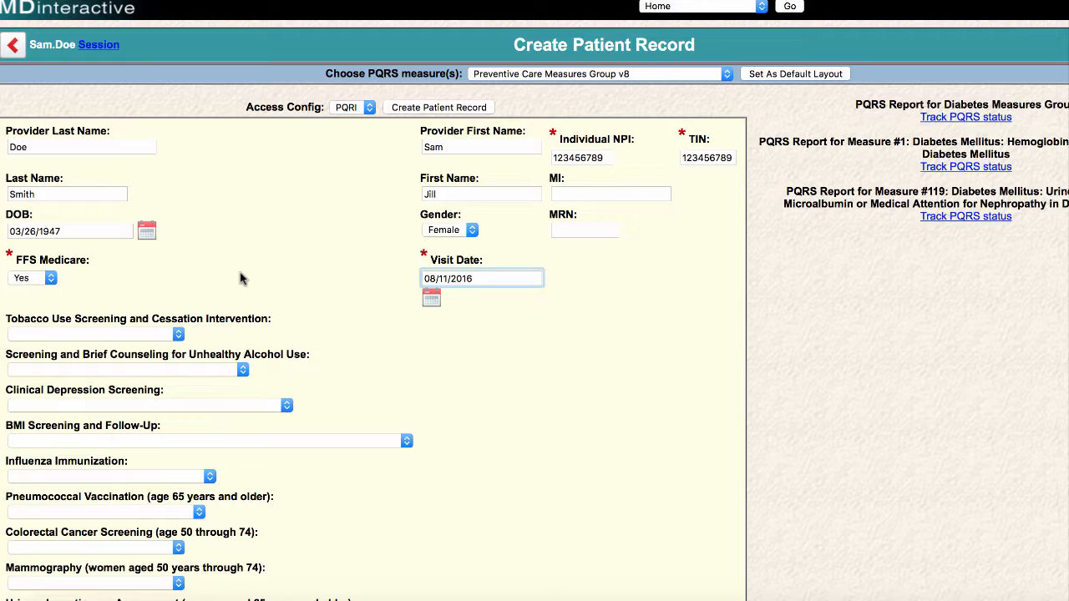
- Set Tobacco Use Screening and Cessation Intervention to Non-smoker, and Screening and Brief Counseling for Unhealthy Alcohol Use to Performed
{"action": "scroll", "coordinate": [240, 278], "scroll_direction": "down", "scroll_amount": 3}
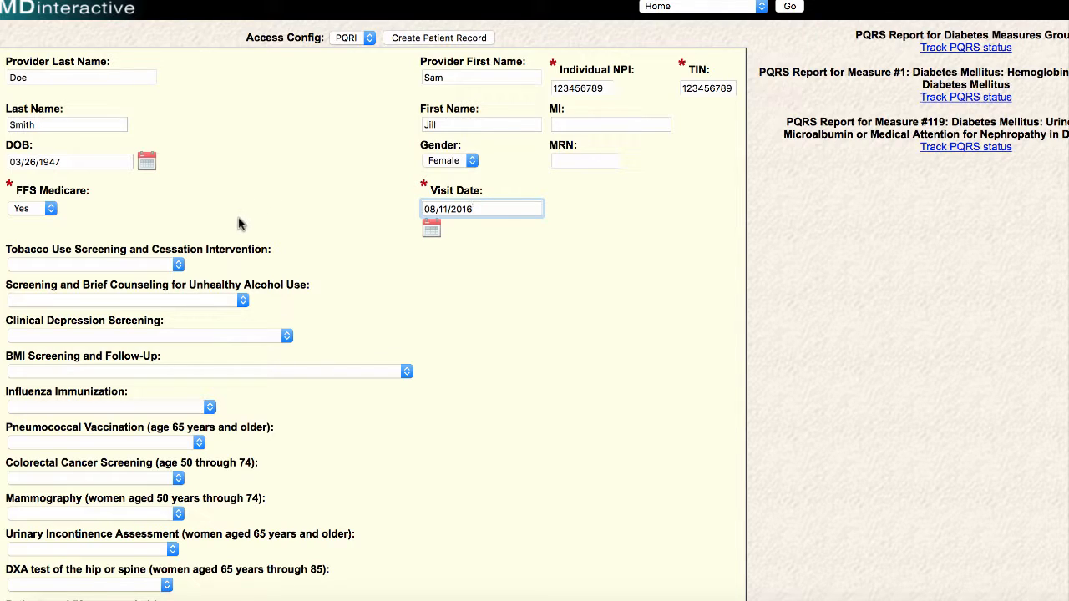
{"action": "mouse_move", "coordinate": [224, 250]}
{"action": "left_click", "coordinate": [179, 265]}
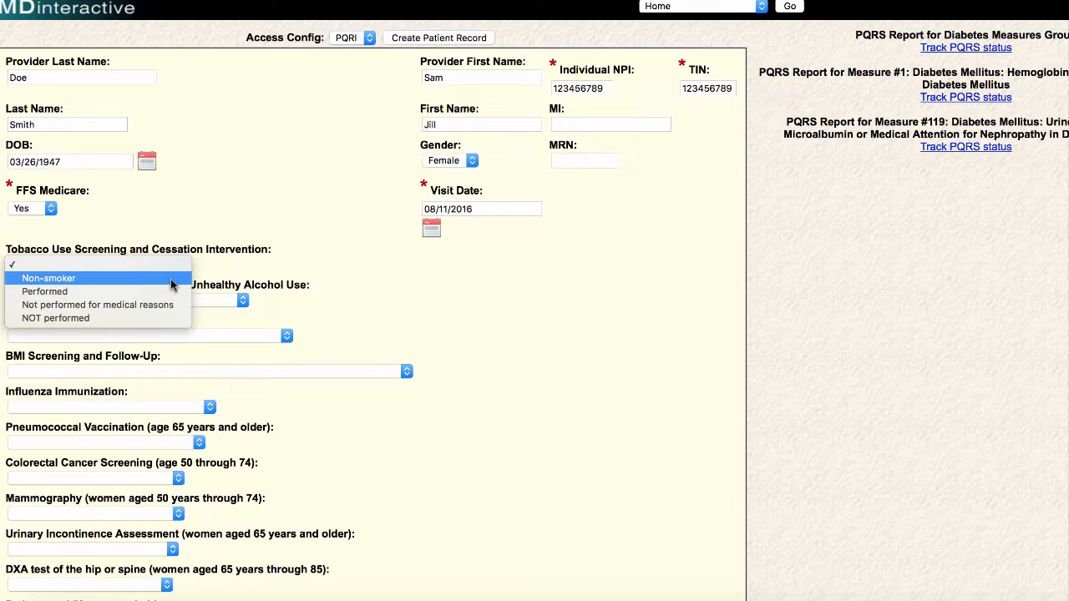
{"action": "left_click", "coordinate": [171, 284]}
{"action": "left_click", "coordinate": [240, 301]}
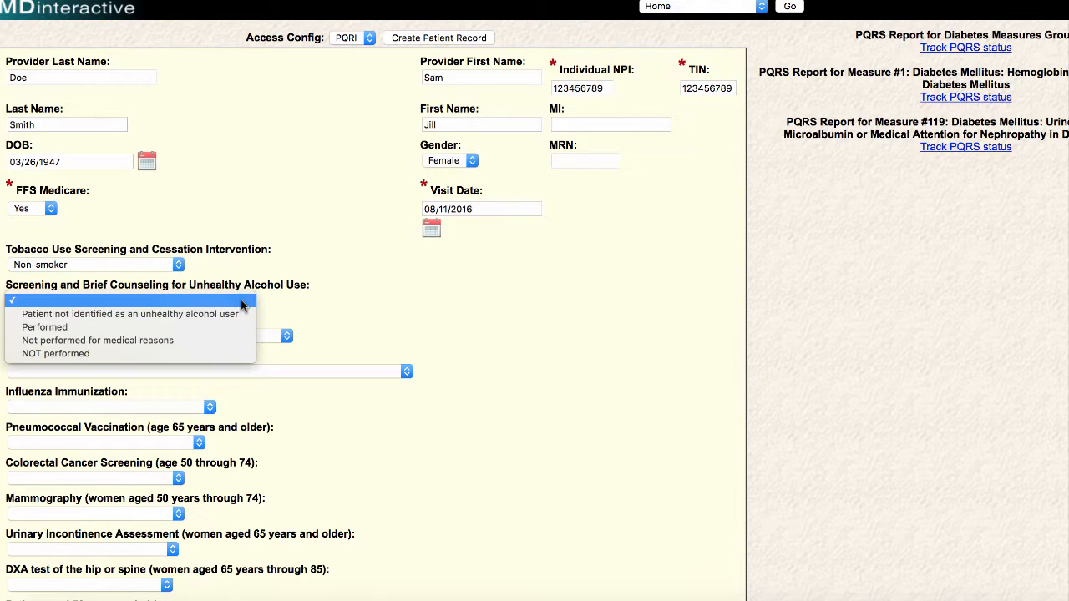
{"action": "left_click", "coordinate": [230, 331]}
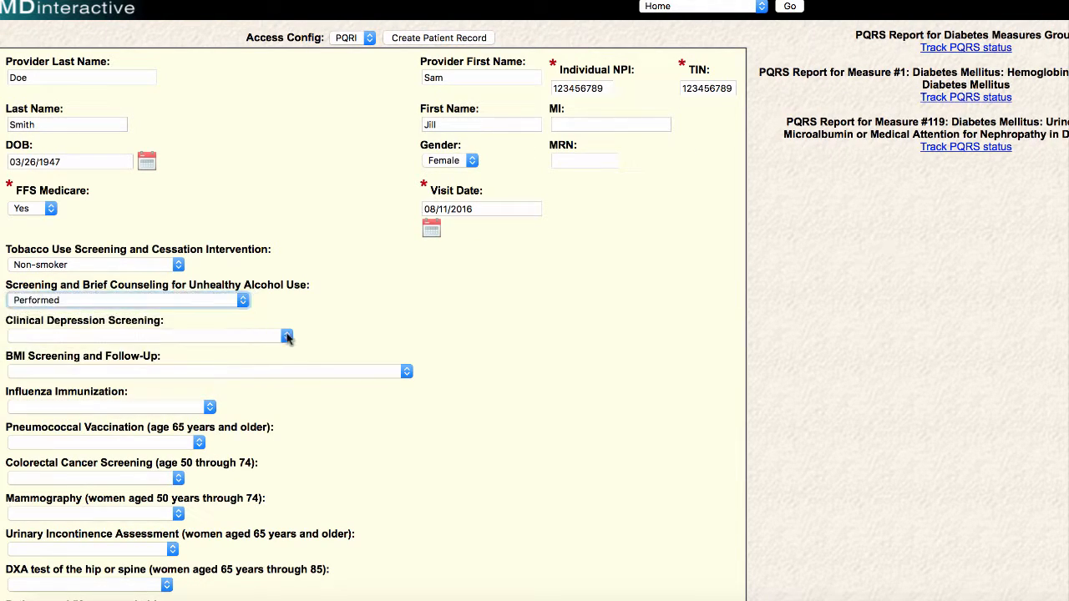
- Set Influenza Immunization to Not administered and Pneumococcal Vaccination to Administered or previously received
{"action": "left_click", "coordinate": [203, 448]}
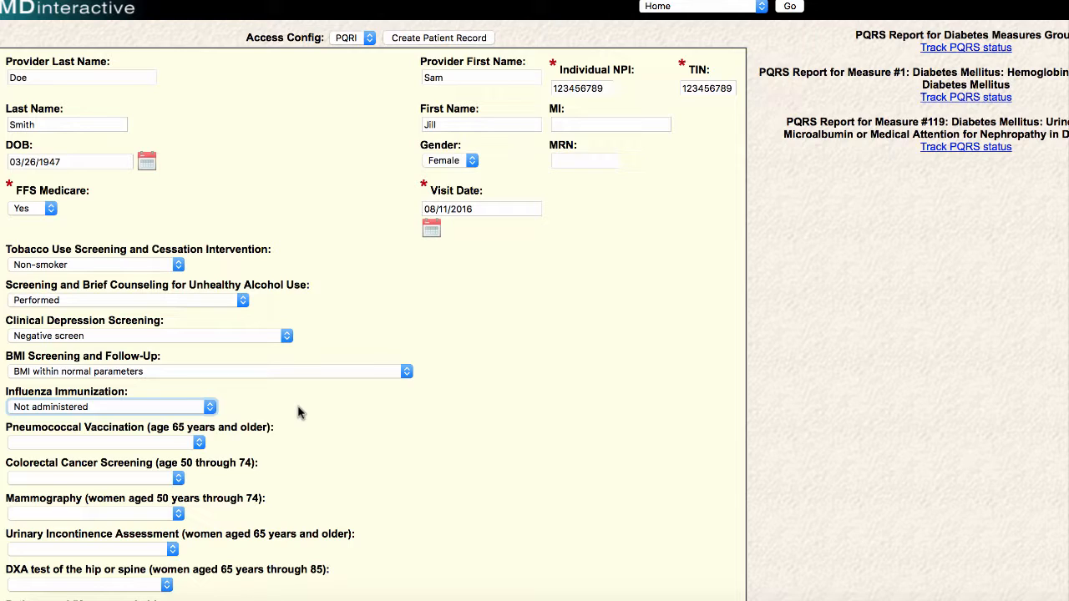
{"action": "left_click", "coordinate": [199, 442]}
{"action": "left_click", "coordinate": [199, 458]}
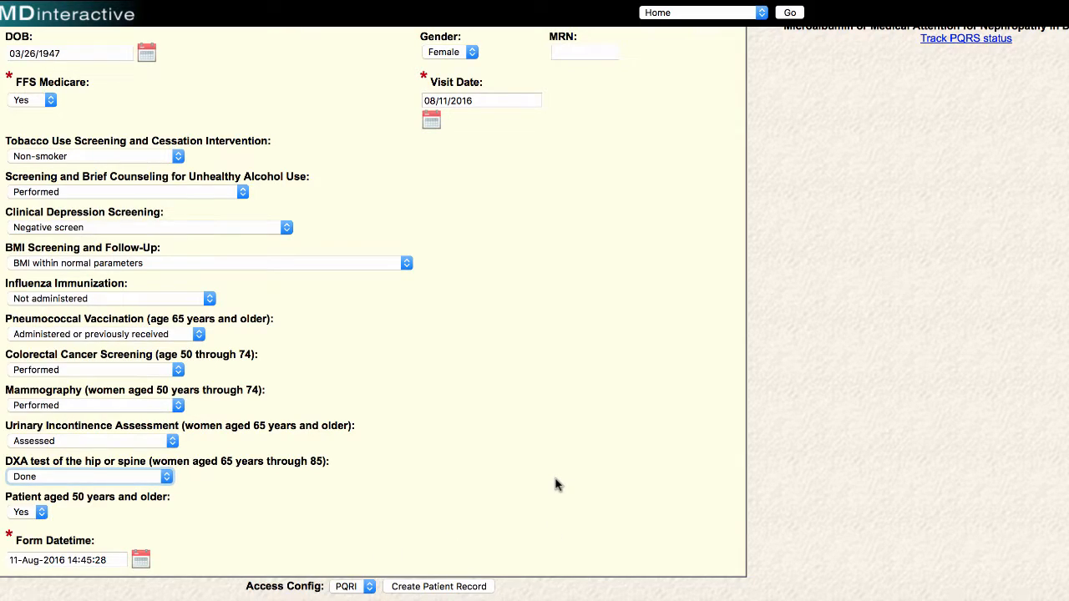
- Submit the completed Preventive Care form to create the patient record
{"action": "scroll", "coordinate": [557, 486], "scroll_direction": "up", "scroll_amount": 5}
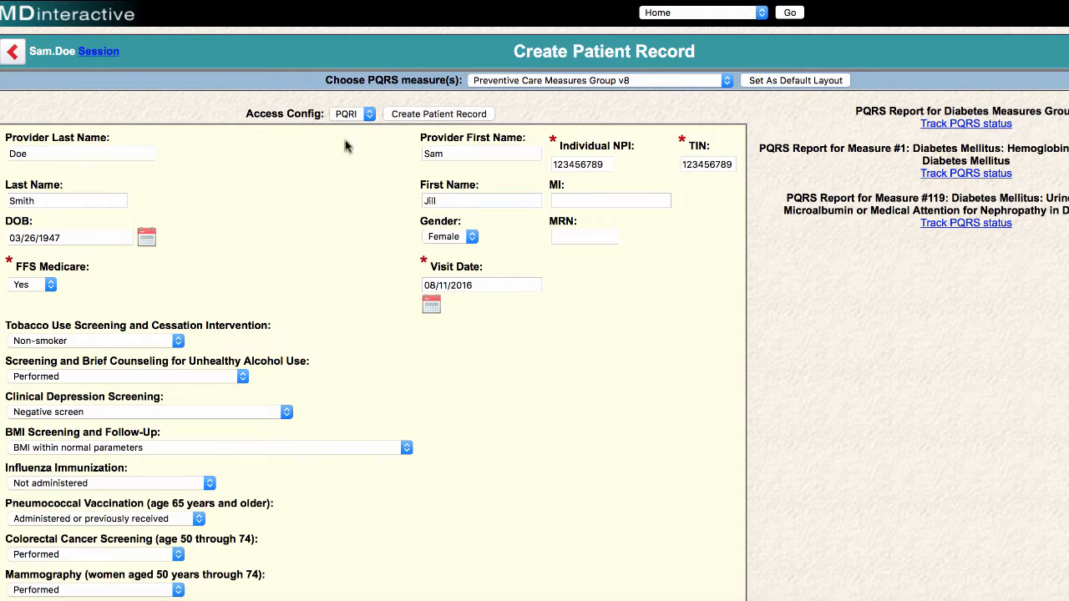
{"action": "left_click", "coordinate": [439, 115]}
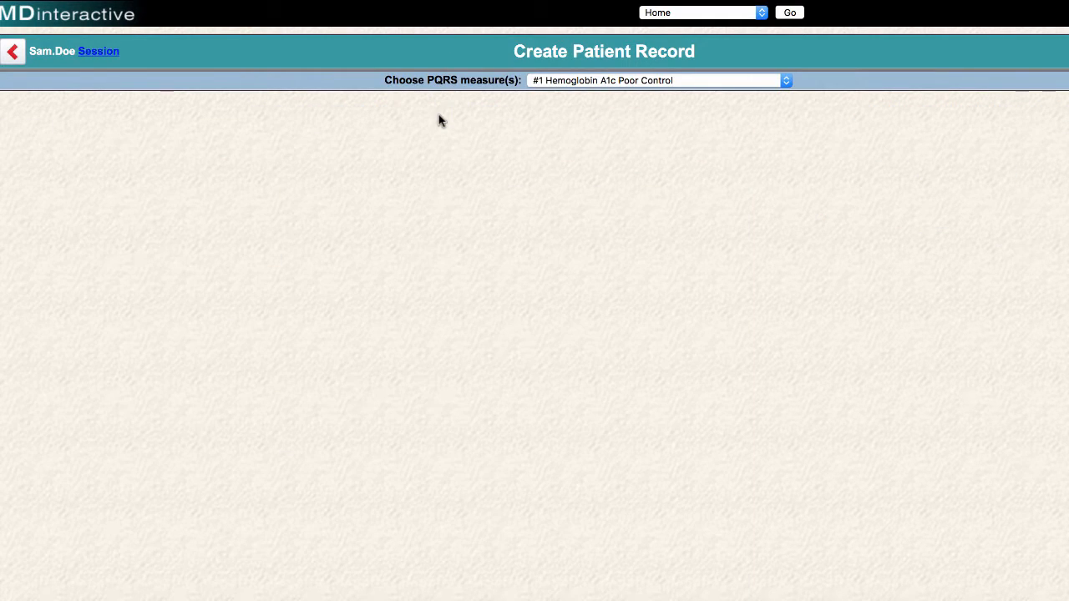